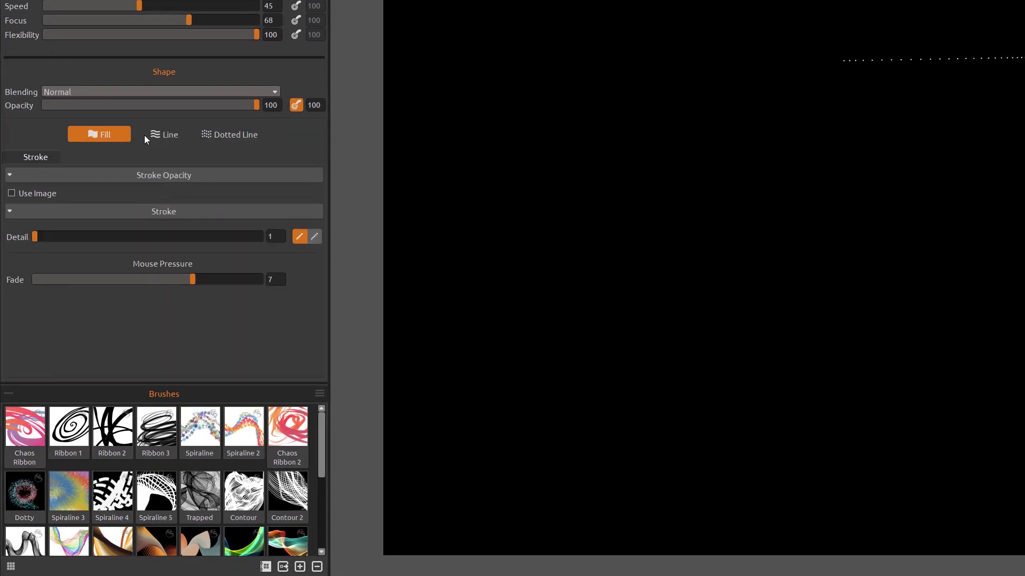
# Step: Set the Ribbon brush shape to Line, after trying Dotted Line and its Sequence and Dots settings
pyautogui.click(172, 136)
pyautogui.click(222, 136)
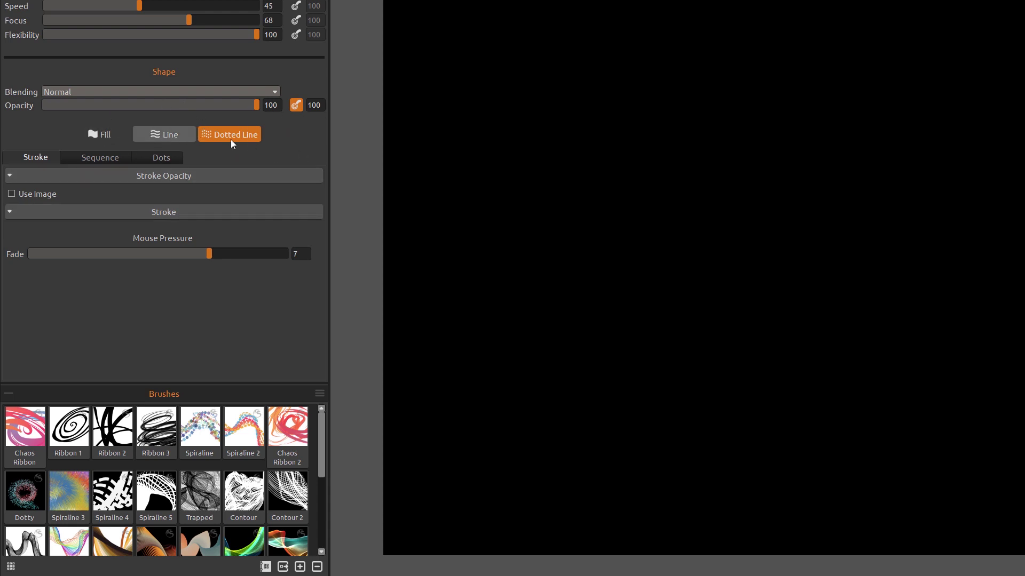
pyautogui.click(82, 156)
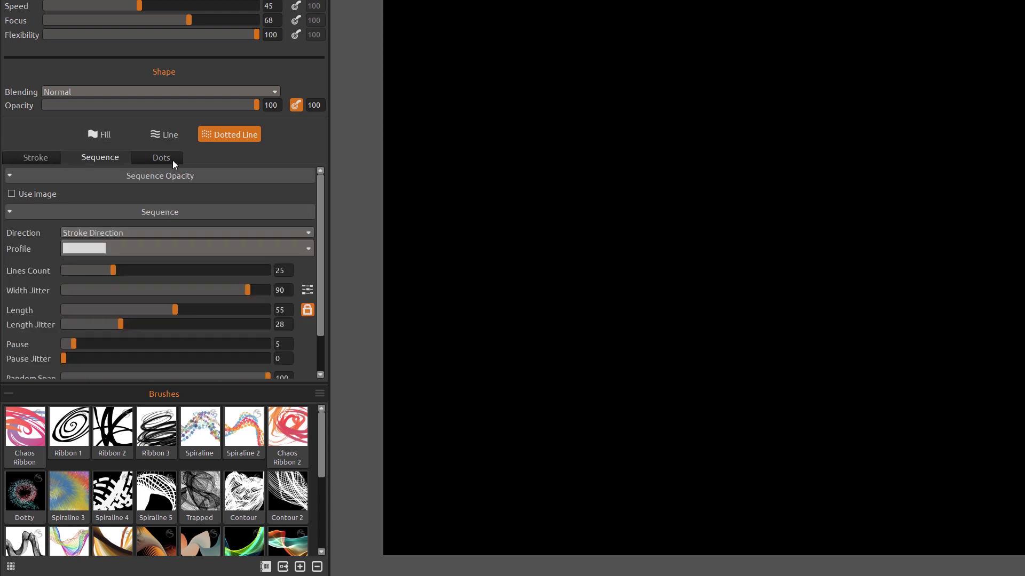
pyautogui.click(156, 160)
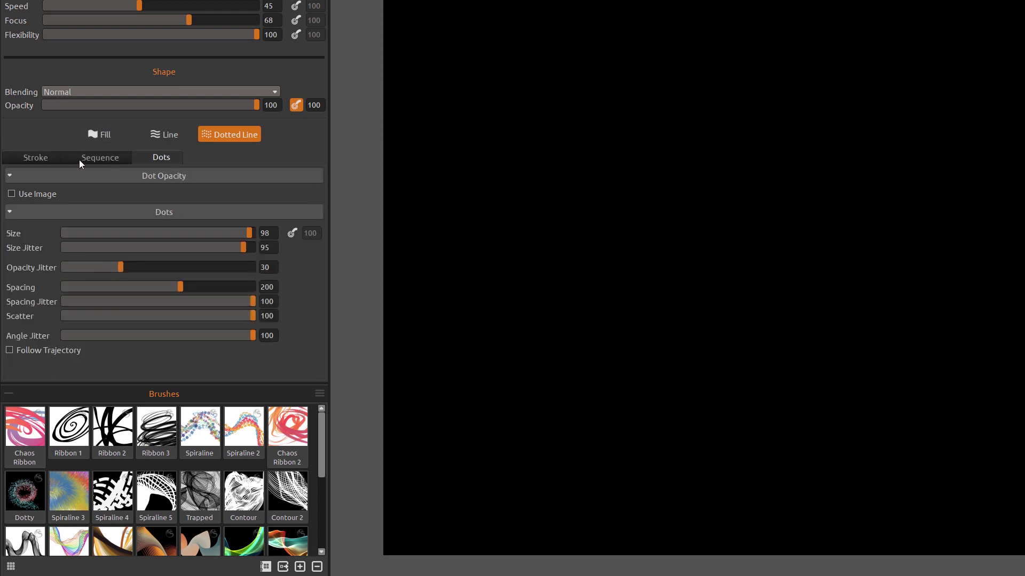
pyautogui.click(143, 140)
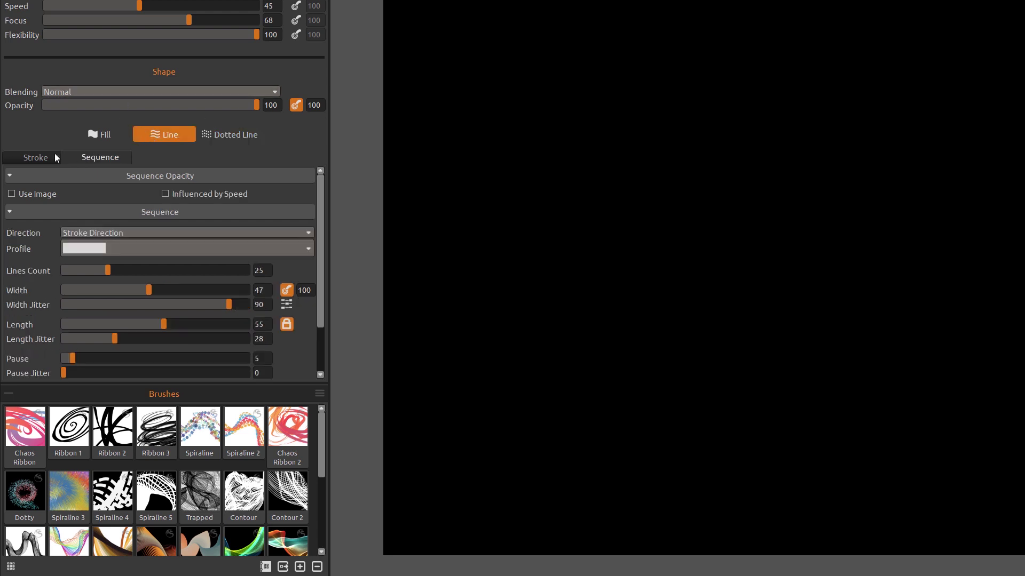
pyautogui.click(33, 158)
pyautogui.click(71, 158)
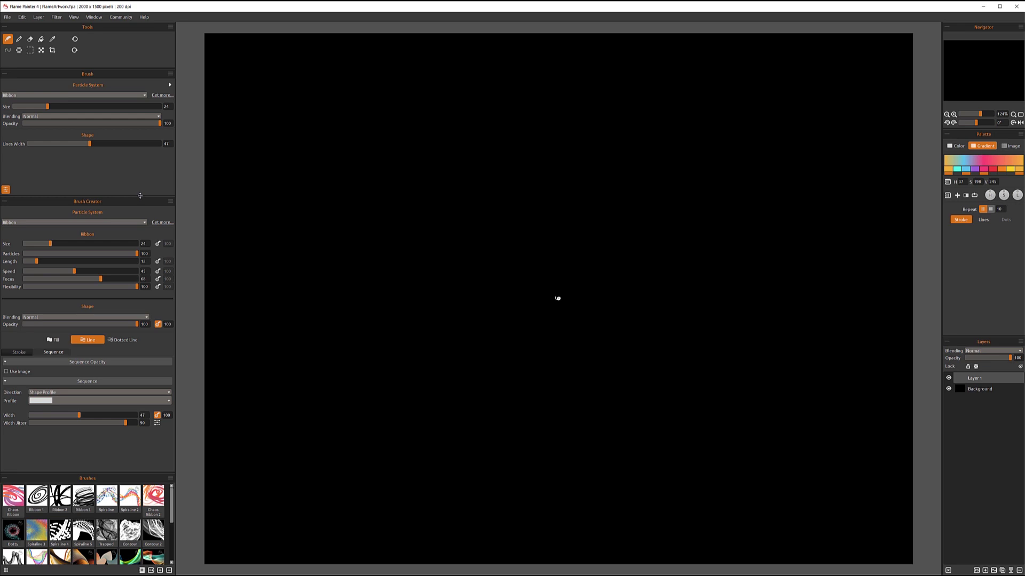
# Step: Resize the Brush Creator and Brushes panels, paint a test ribbon, then clear Layer 1
pyautogui.moveTo(140, 195); pyautogui.dragTo(139, 185)
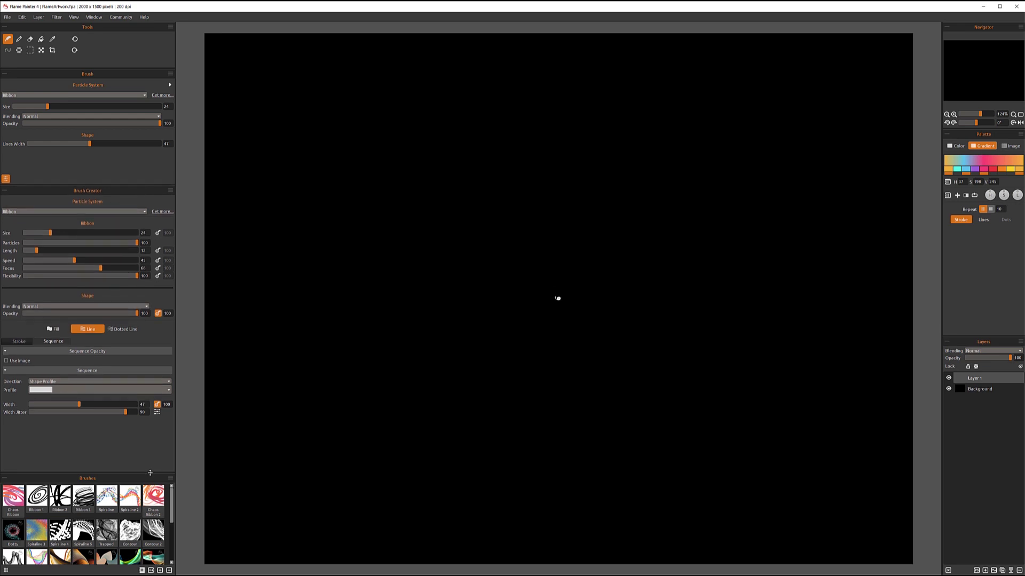
pyautogui.moveTo(150, 473); pyautogui.dragTo(150, 519)
pyautogui.moveTo(558, 298)
pyautogui.mouseDown()
pyautogui.moveTo(447, 274)
pyautogui.moveTo(465, 310)
pyautogui.mouseUp()
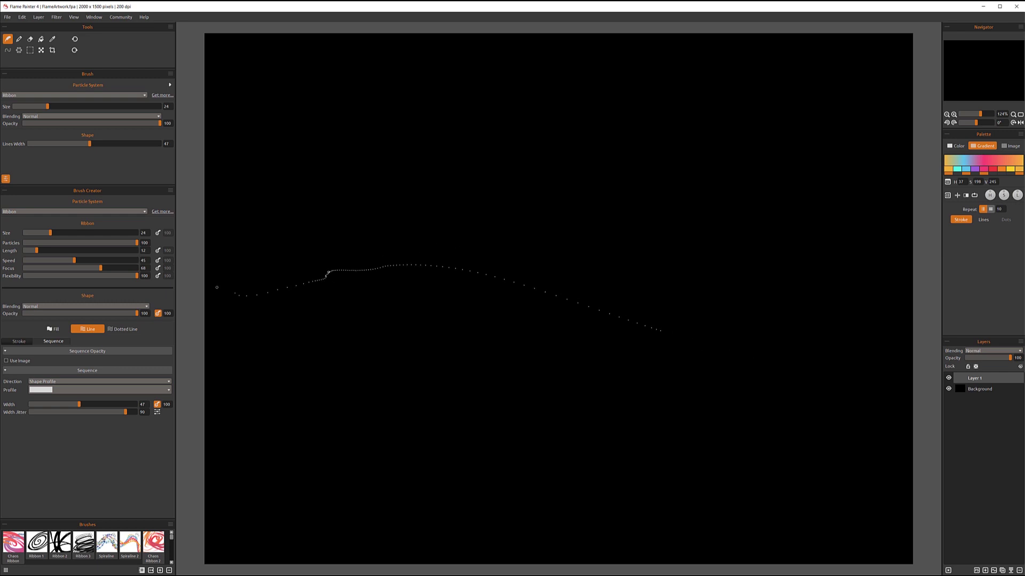
pyautogui.moveTo(213, 296)
pyautogui.mouseDown()
pyautogui.moveTo(392, 191)
pyautogui.moveTo(473, 382)
pyautogui.moveTo(622, 185)
pyautogui.moveTo(710, 299)
pyautogui.moveTo(751, 412)
pyautogui.moveTo(859, 472)
pyautogui.mouseUp()
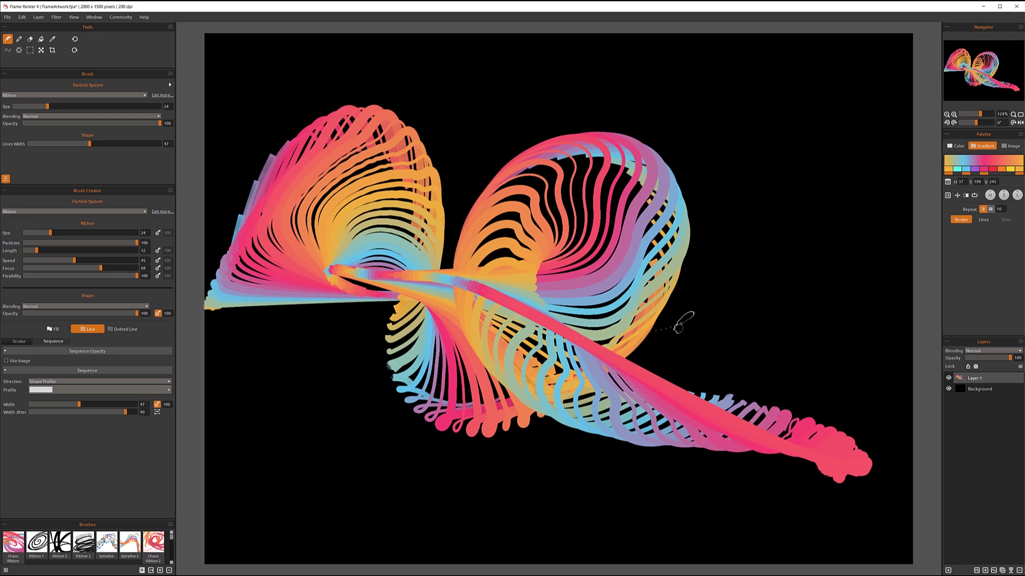
pyautogui.press('Delete')
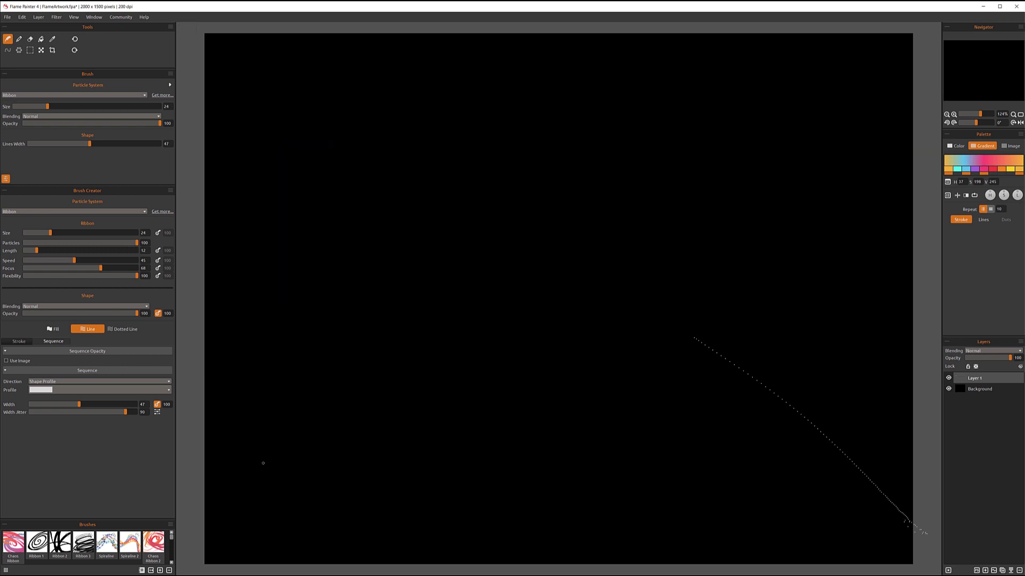
# Step: Add Layer 2 and paint a large looping pink, blue and orange ribbon across it
pyautogui.click(993, 571)
pyautogui.moveTo(191, 319)
pyautogui.mouseDown()
pyautogui.moveTo(279, 213)
pyautogui.moveTo(371, 204)
pyautogui.moveTo(331, 373)
pyautogui.moveTo(607, 389)
pyautogui.moveTo(636, 179)
pyautogui.moveTo(587, 160)
pyautogui.mouseUp()
pyautogui.moveTo(539, 254)
pyautogui.mouseDown()
pyautogui.moveTo(607, 344)
pyautogui.moveTo(676, 350)
pyautogui.moveTo(766, 380)
pyautogui.moveTo(853, 429)
pyautogui.moveTo(881, 465)
pyautogui.mouseUp()
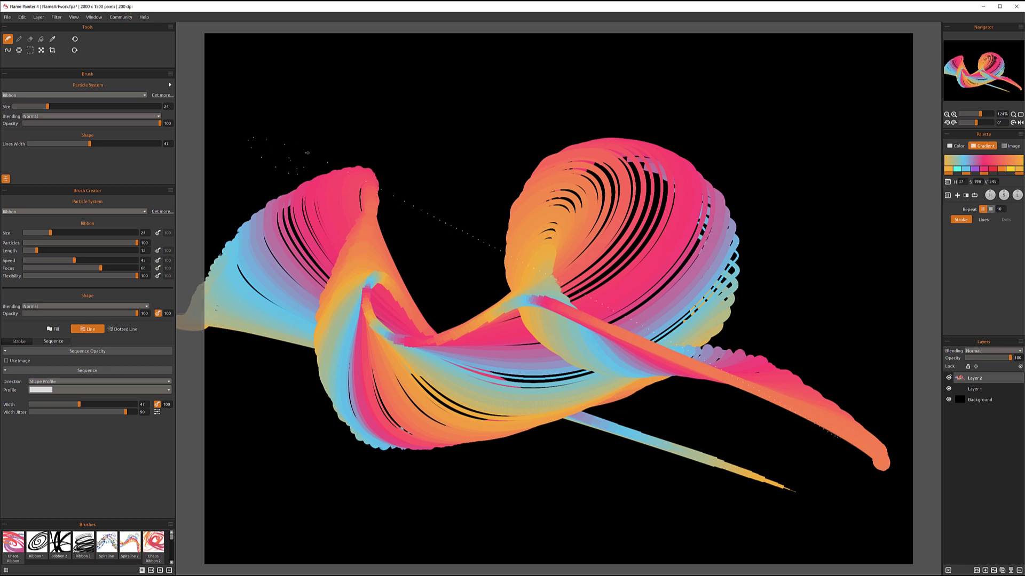
# Step: Move a node on the ribbon's vector path, then lower Size to 17 and reduce Particles
pyautogui.click(7, 51)
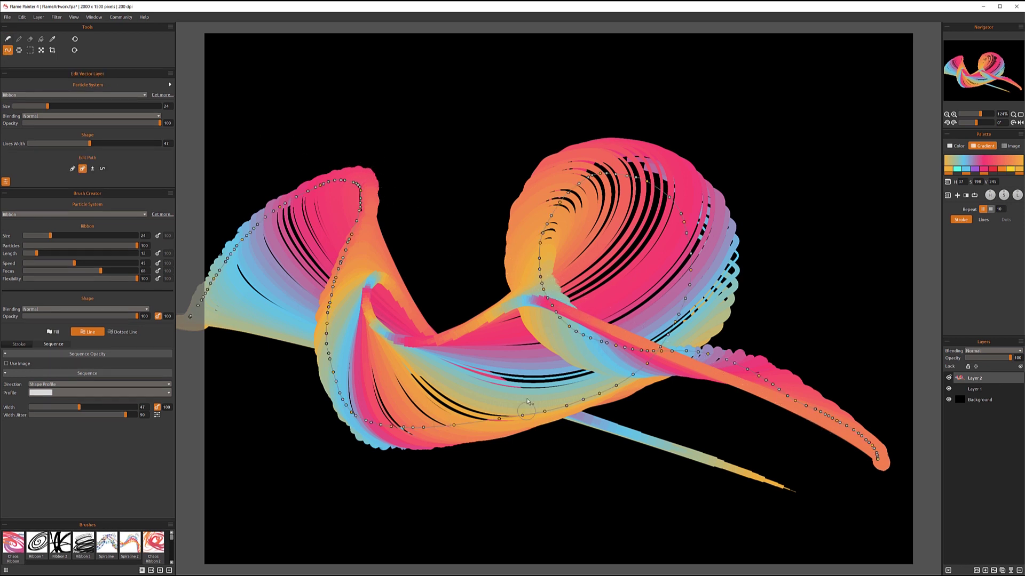
pyautogui.click(73, 169)
pyautogui.moveTo(499, 420); pyautogui.dragTo(456, 437)
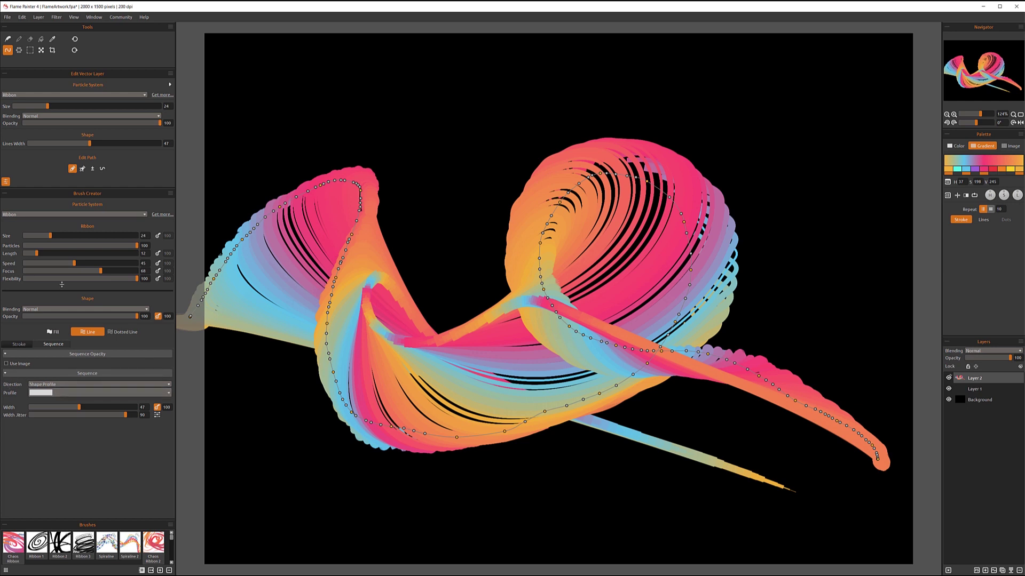
pyautogui.moveTo(47, 237); pyautogui.dragTo(40, 237)
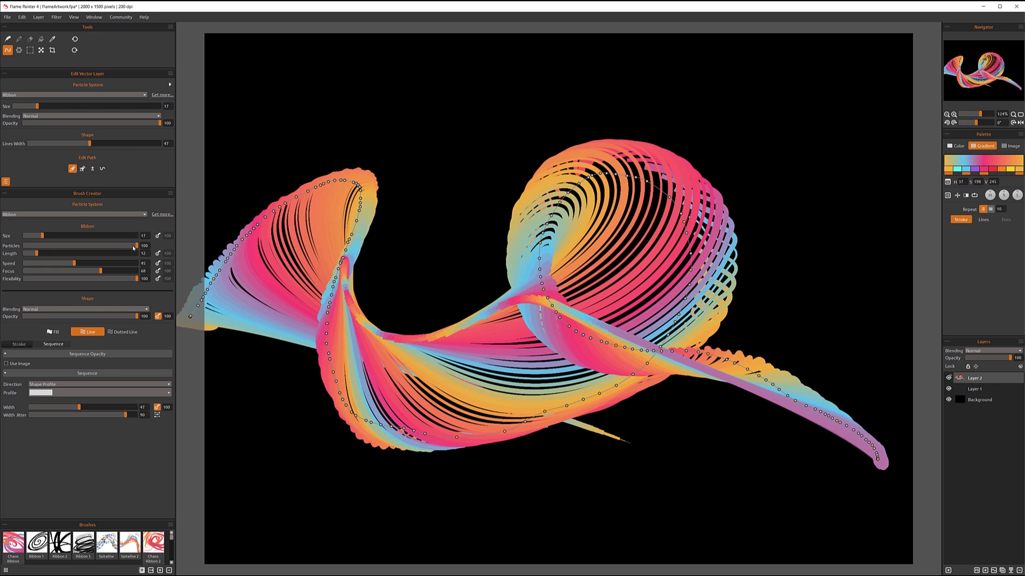
pyautogui.moveTo(134, 247)
pyautogui.mouseDown()
pyautogui.moveTo(92, 250)
pyautogui.moveTo(129, 252)
pyautogui.mouseUp()
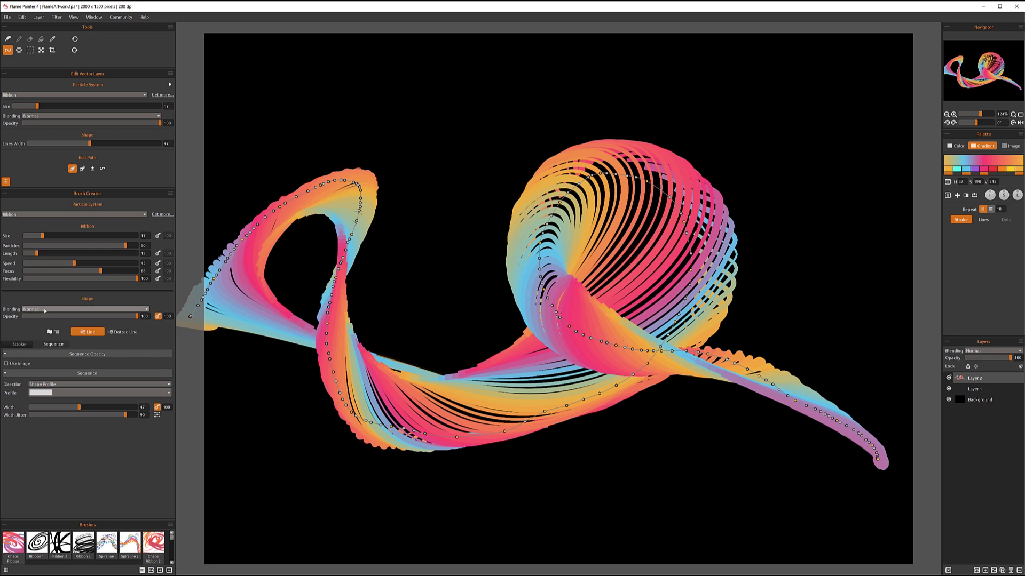
pyautogui.click(125, 310)
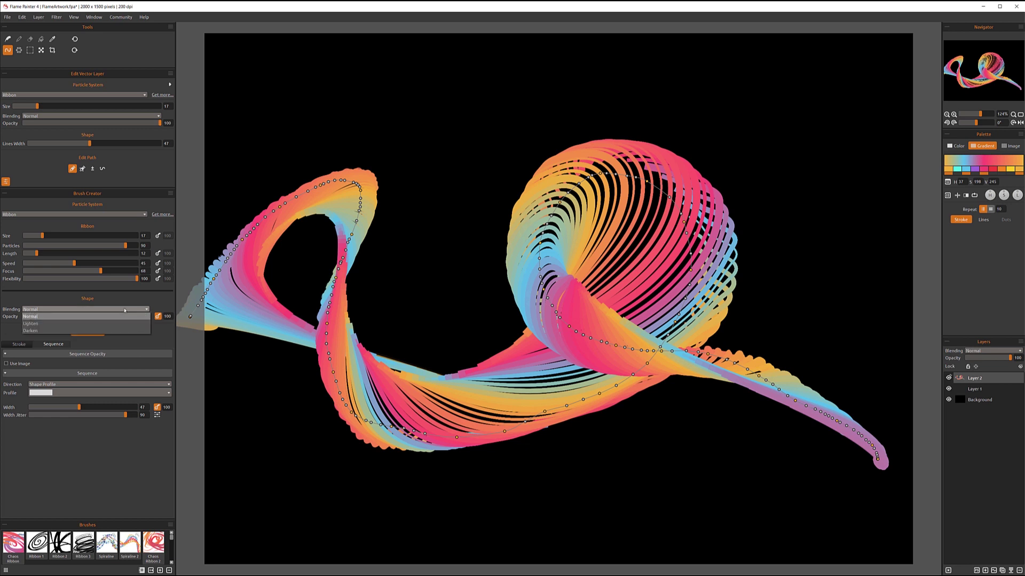
pyautogui.click(97, 325)
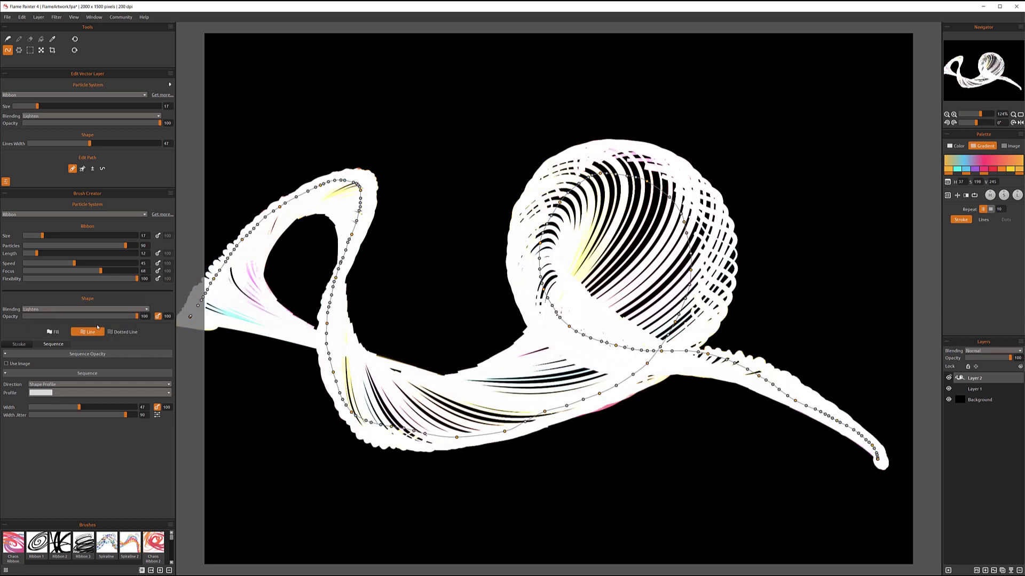
pyautogui.click(117, 310)
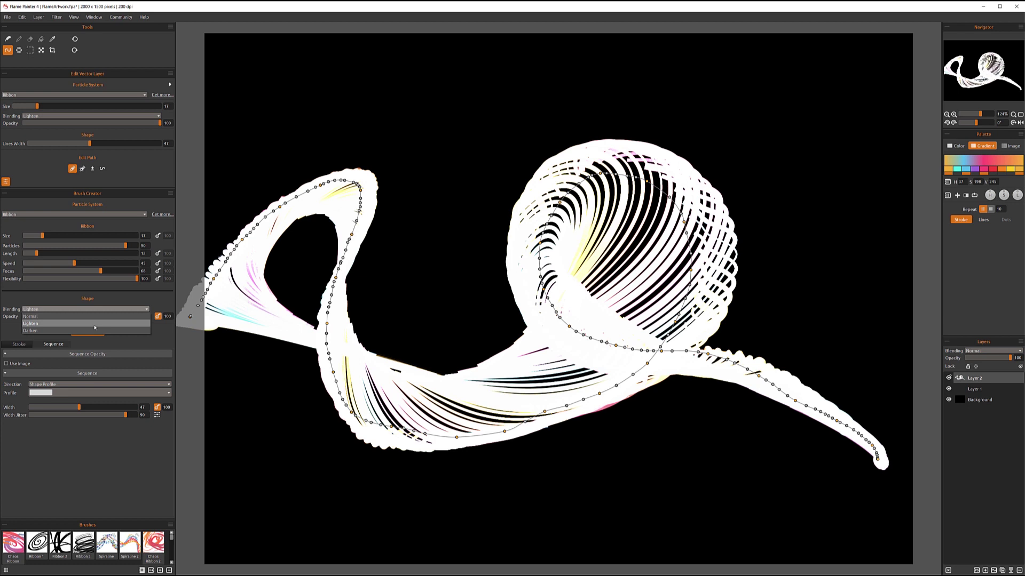
pyautogui.click(95, 330)
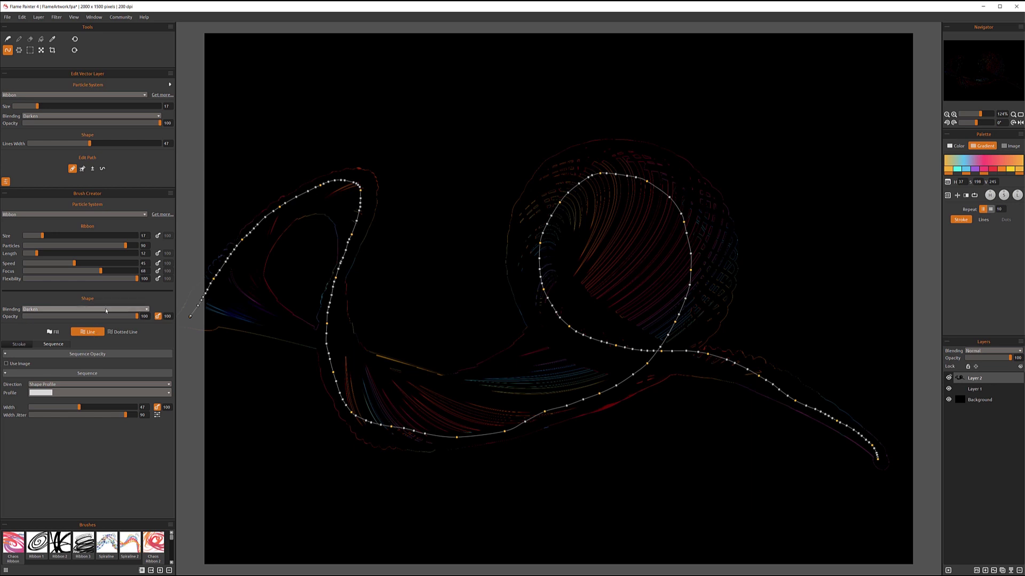
pyautogui.click(96, 310)
pyautogui.click(75, 316)
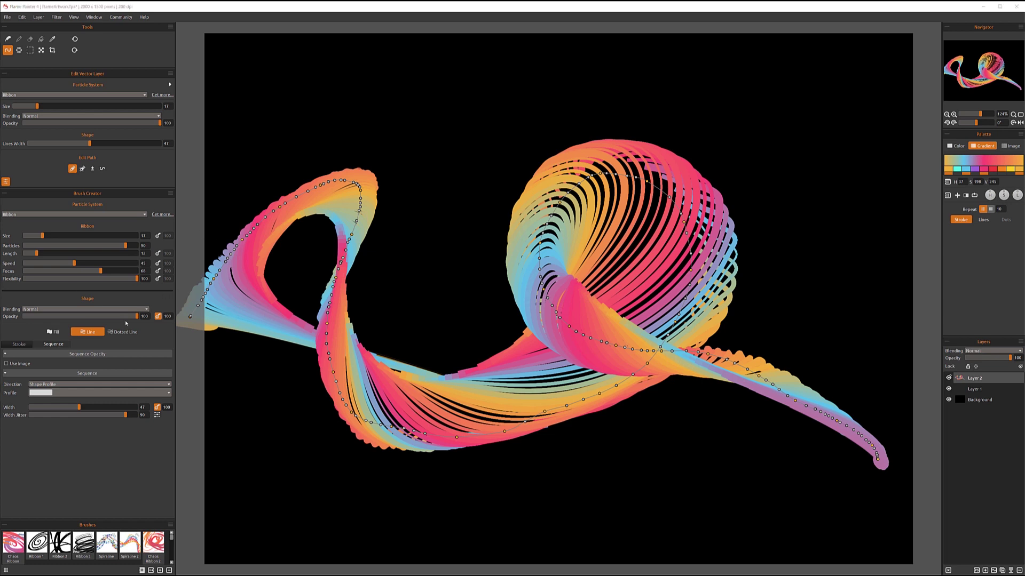
# Step: Lower the Shape Opacity slightly and switch the ribbon shape to Fill
pyautogui.moveTo(136, 317)
pyautogui.mouseDown()
pyautogui.moveTo(75, 317)
pyautogui.moveTo(134, 320)
pyautogui.moveTo(126, 319)
pyautogui.mouseUp()
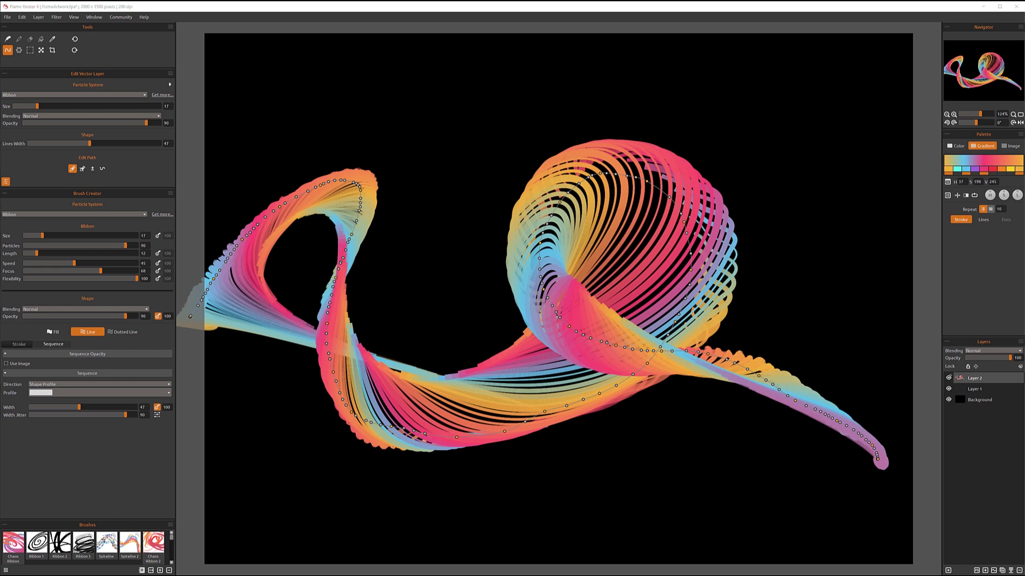
pyautogui.click(55, 333)
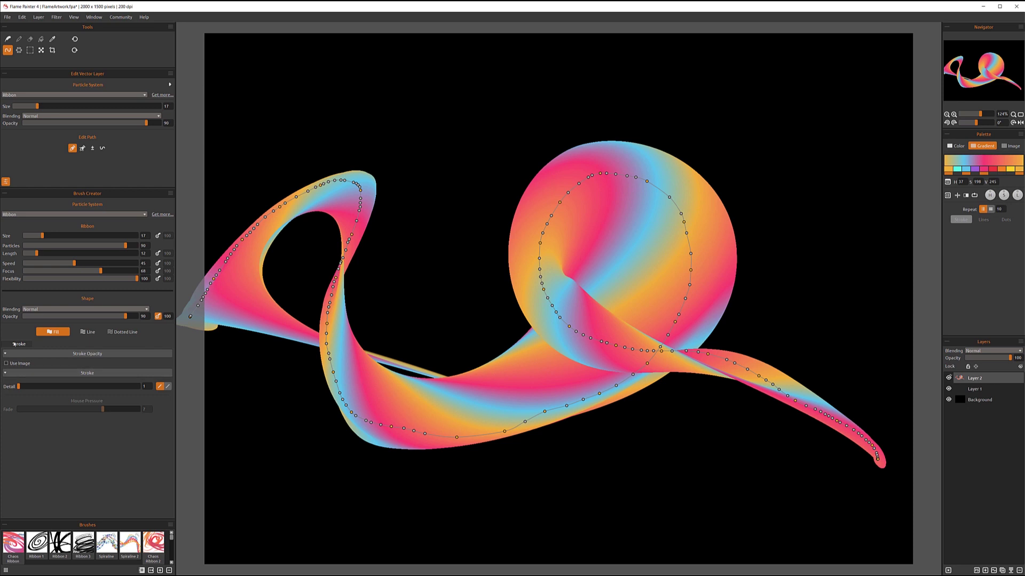
# Step: Enable Use Image in Stroke Opacity so a gradient fades the ribbon's tail
pyautogui.click(37, 354)
pyautogui.click(36, 355)
pyautogui.click(7, 364)
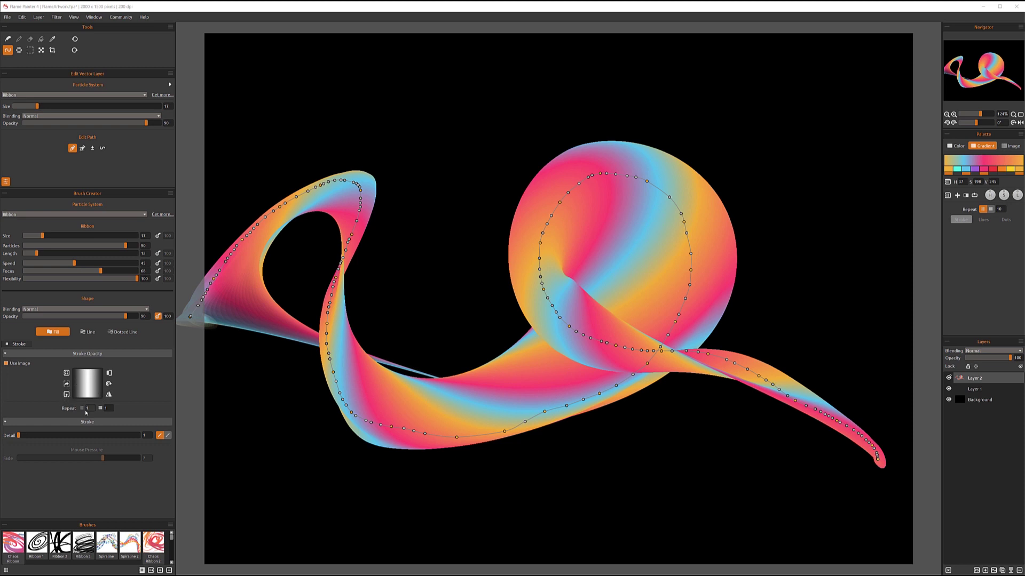
# Step: Pick 'shape flower 2' from the Image Library and adjust the ribbon's particle count
pyautogui.click(67, 394)
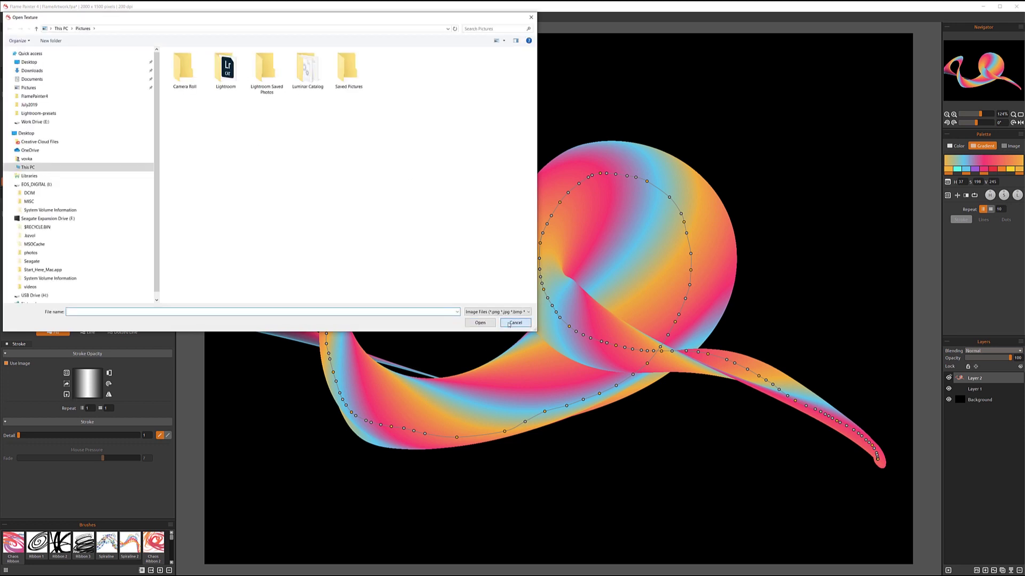
pyautogui.click(514, 323)
pyautogui.click(66, 373)
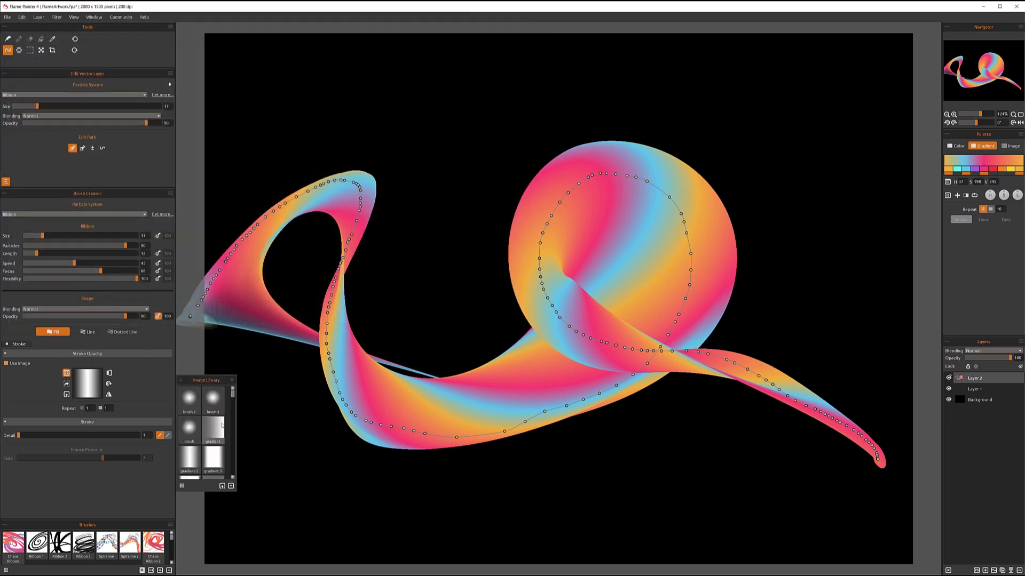
pyautogui.moveTo(233, 394)
pyautogui.mouseDown()
pyautogui.moveTo(234, 435)
pyautogui.moveTo(233, 422)
pyautogui.mouseUp()
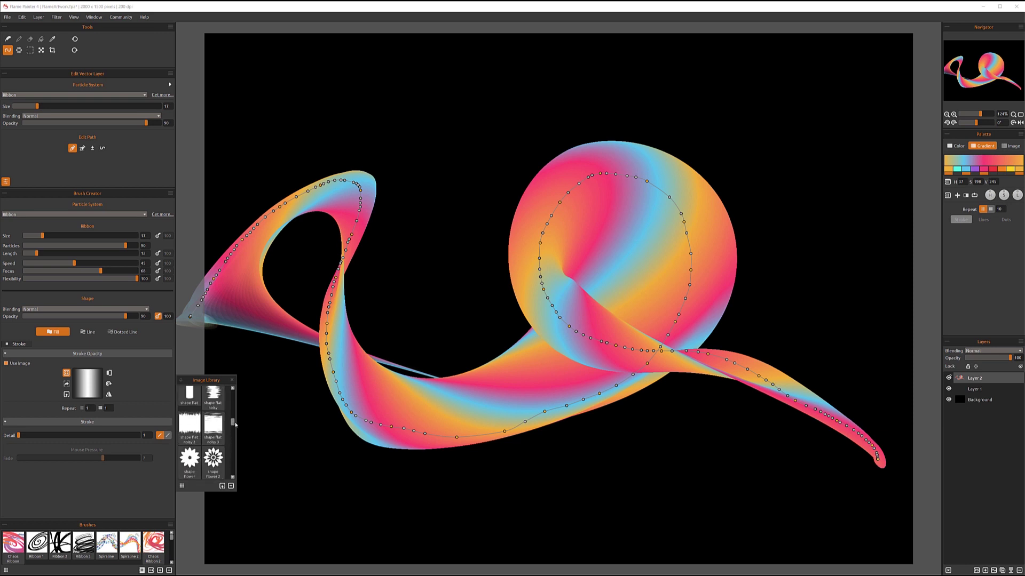
pyautogui.click(213, 458)
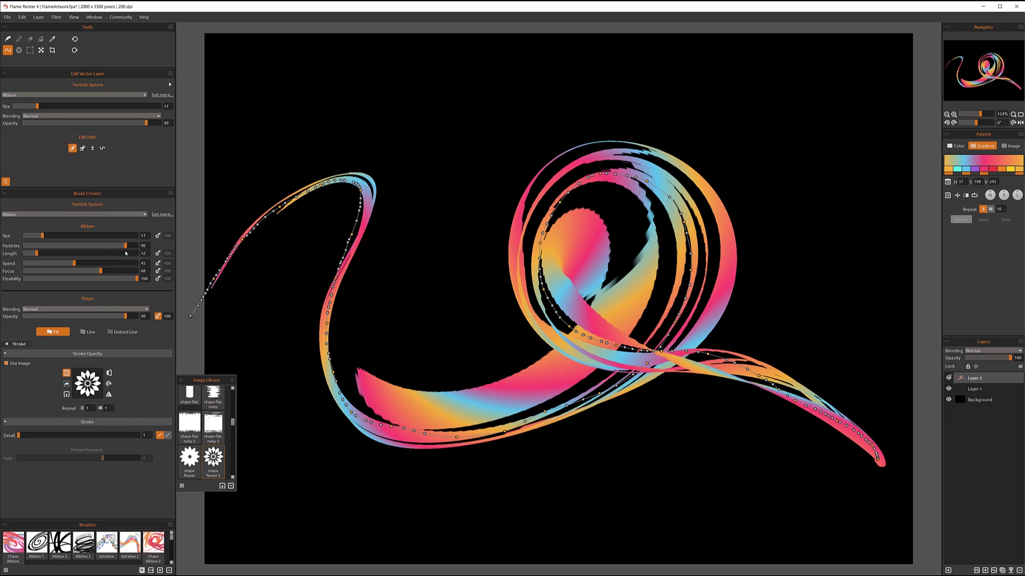
pyautogui.moveTo(125, 246); pyautogui.dragTo(68, 249)
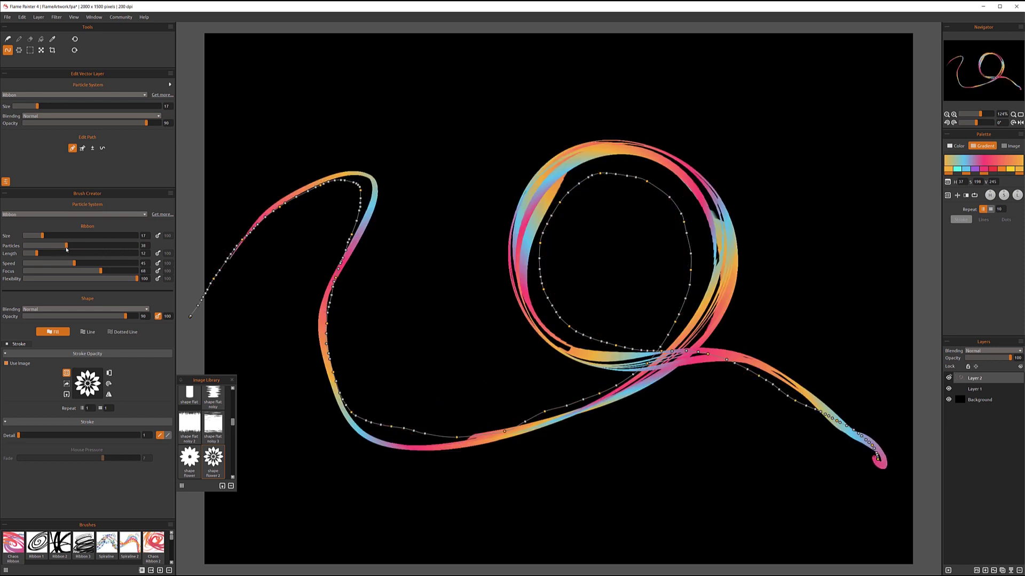
pyautogui.moveTo(66, 249); pyautogui.dragTo(123, 249)
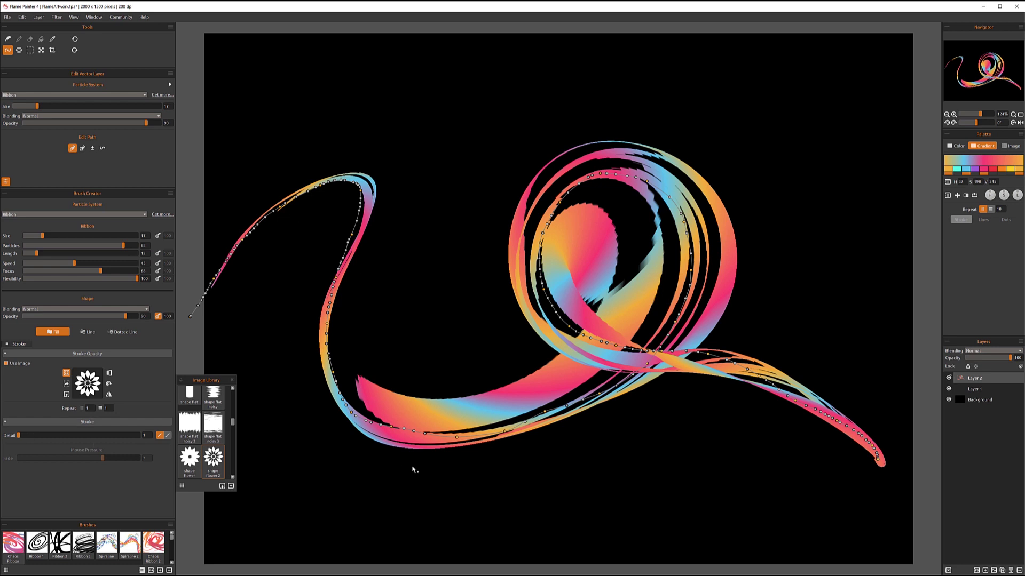
# Step: Switch the opacity image to 'shape flat noisy 3' and set its Repeat to 3
pyautogui.click(213, 427)
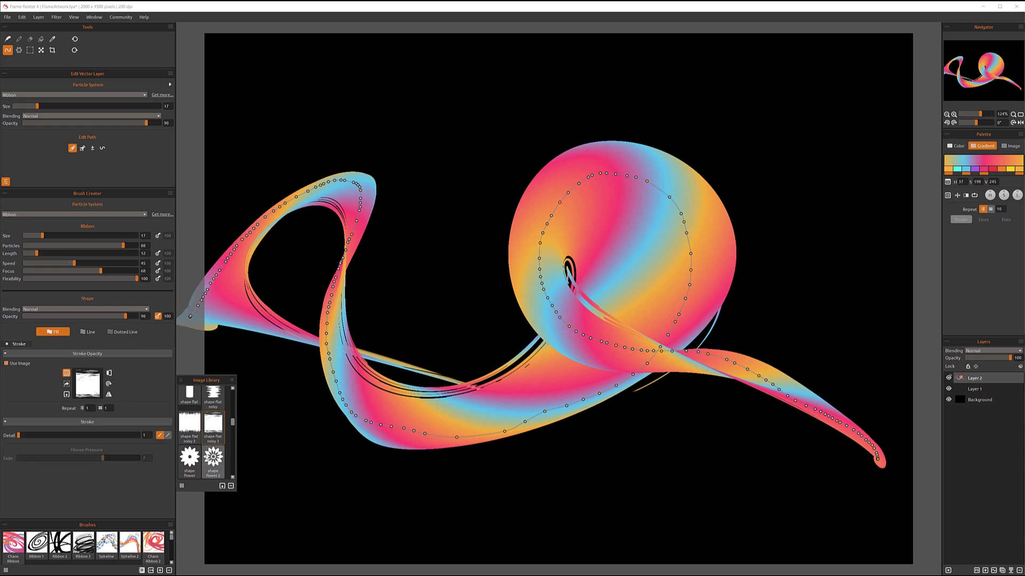
pyautogui.scroll(-3, 211, 453)
pyautogui.scroll(-3, 211, 452)
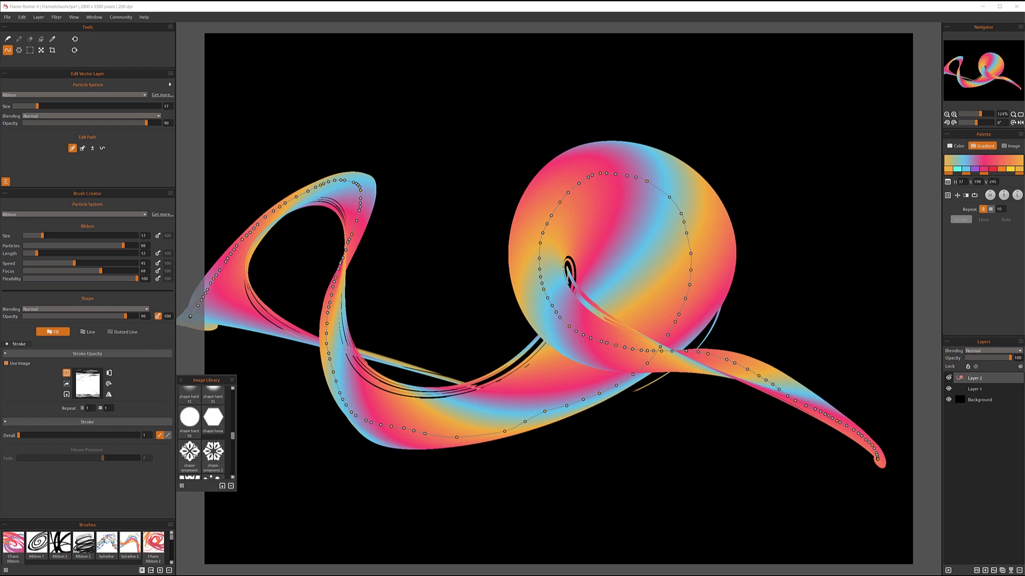
pyautogui.click(106, 409)
pyautogui.click(93, 409)
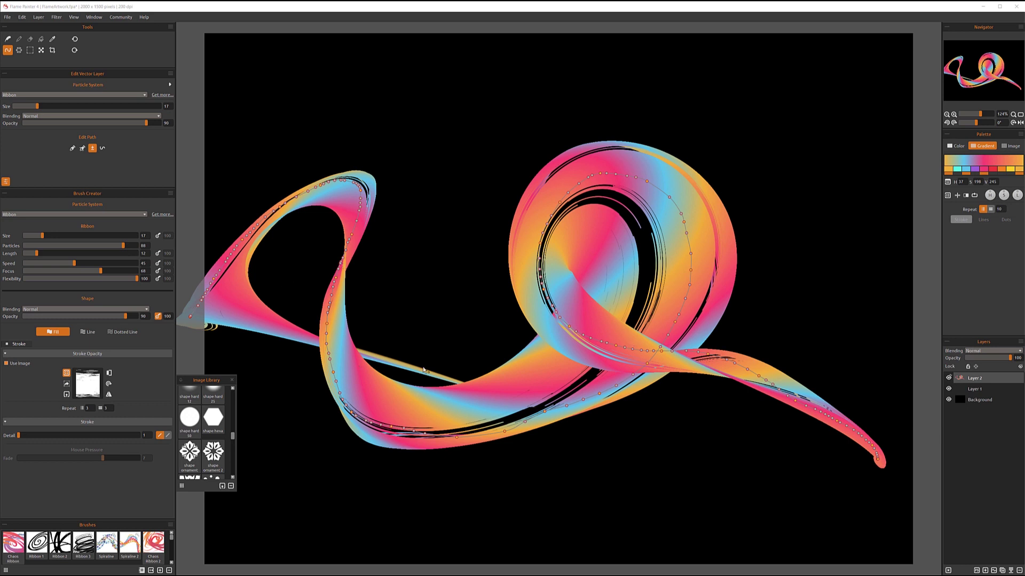
# Step: Render the stroke edges Aliased and cut the opacity image Repeat from 3 to 1
pyautogui.click(160, 436)
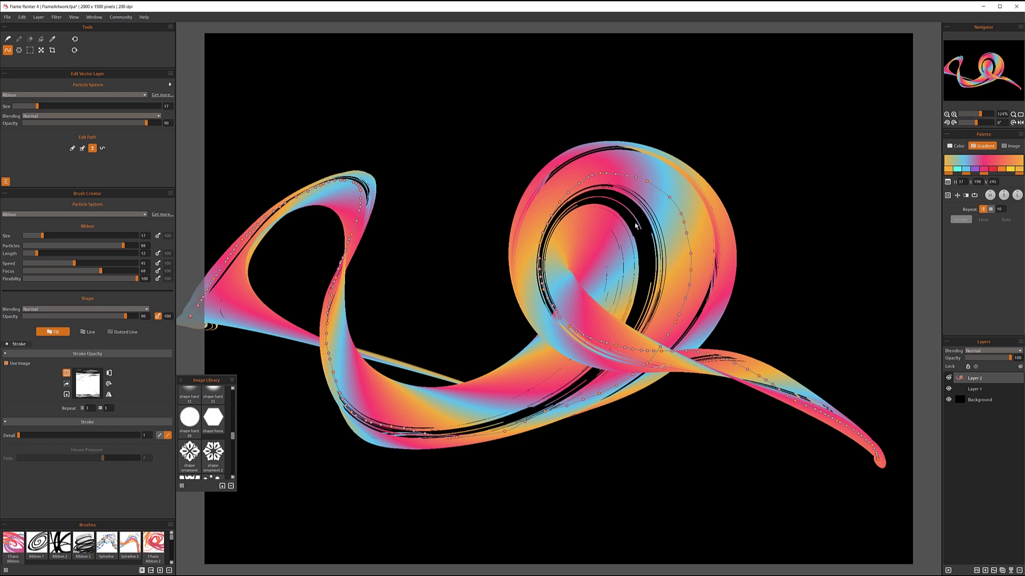
pyautogui.moveTo(92, 414); pyautogui.dragTo(109, 410)
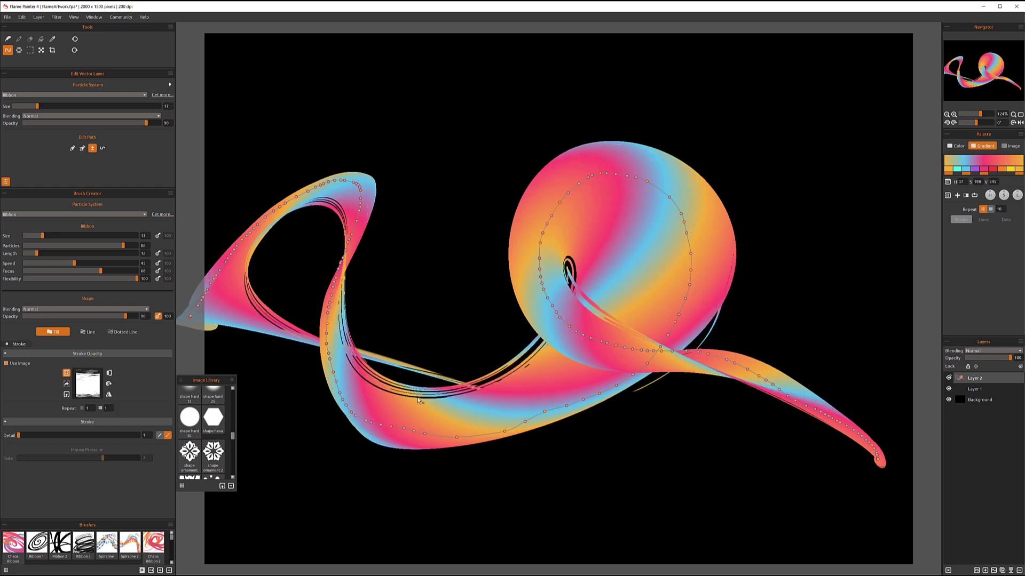
pyautogui.scroll(4, 419, 400)
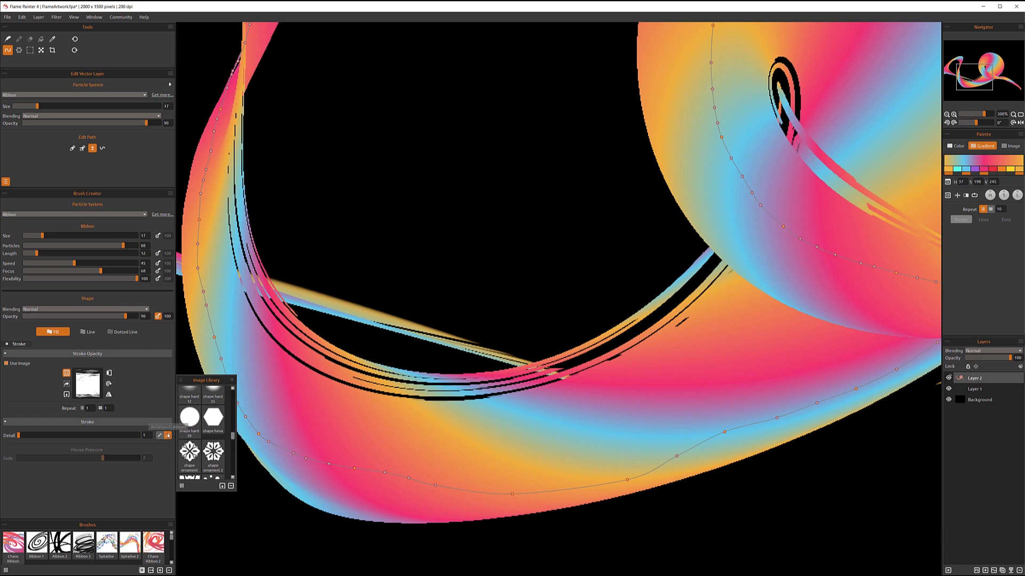
pyautogui.click(159, 436)
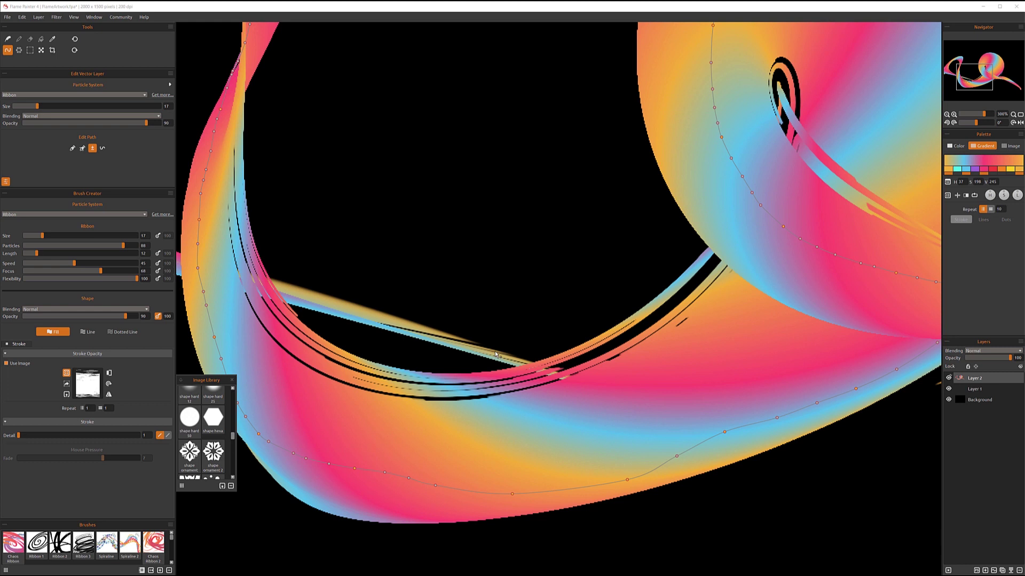
pyautogui.click(169, 436)
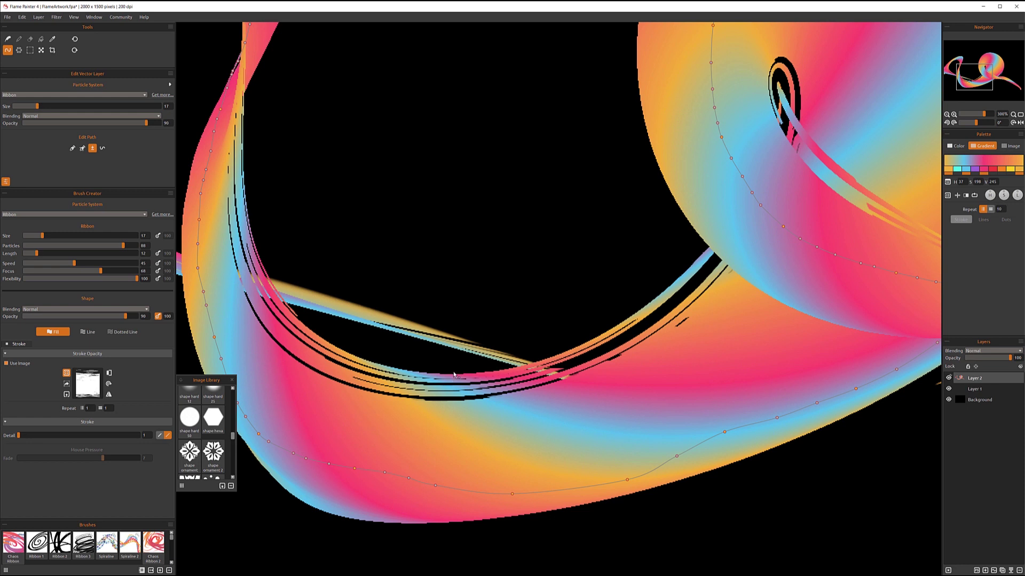
pyautogui.scroll(-5, 452, 379)
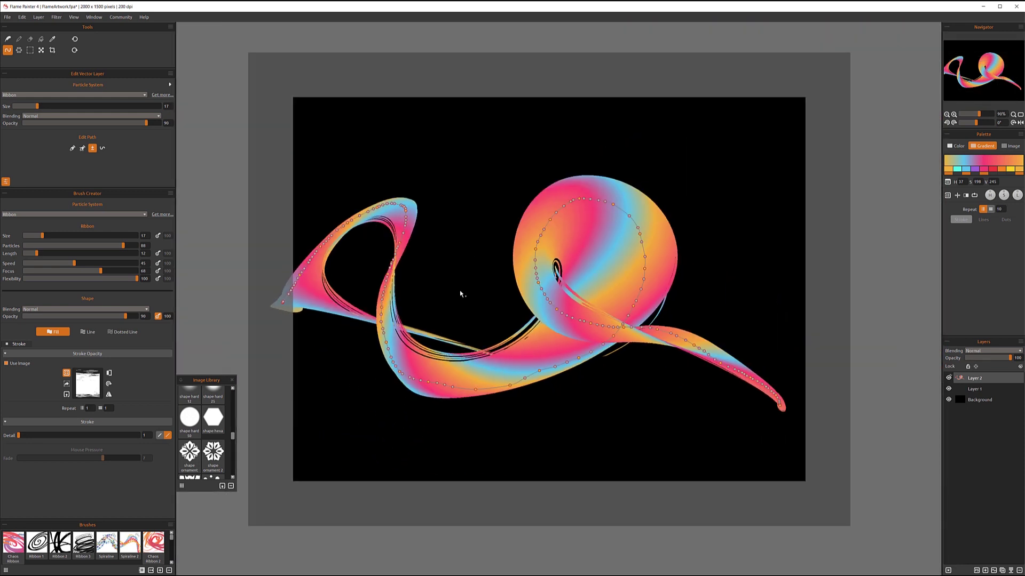
pyautogui.scroll(1, 578, 274)
pyautogui.scroll(1, 496, 295)
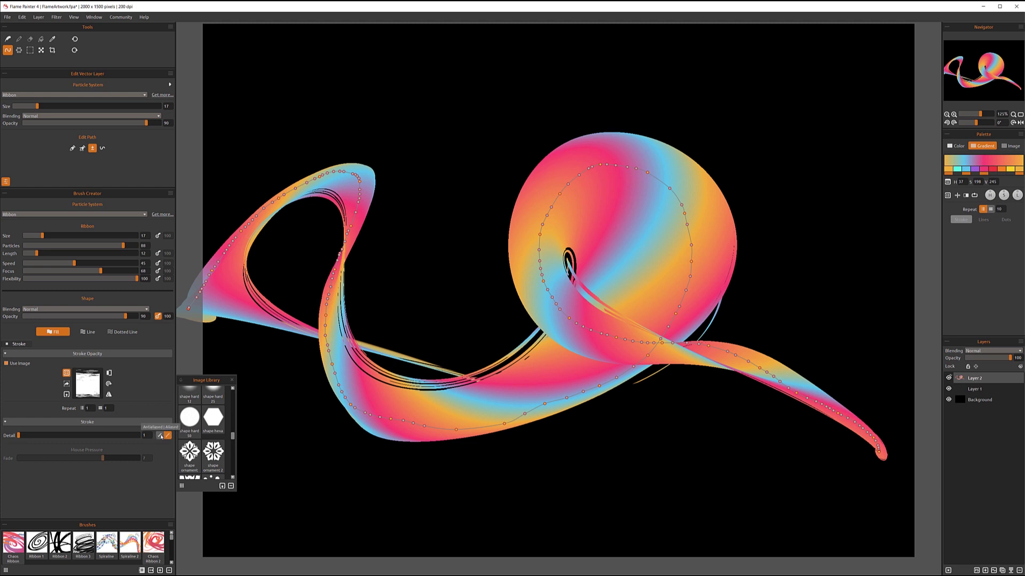
pyautogui.moveTo(35, 436); pyautogui.dragTo(113, 439)
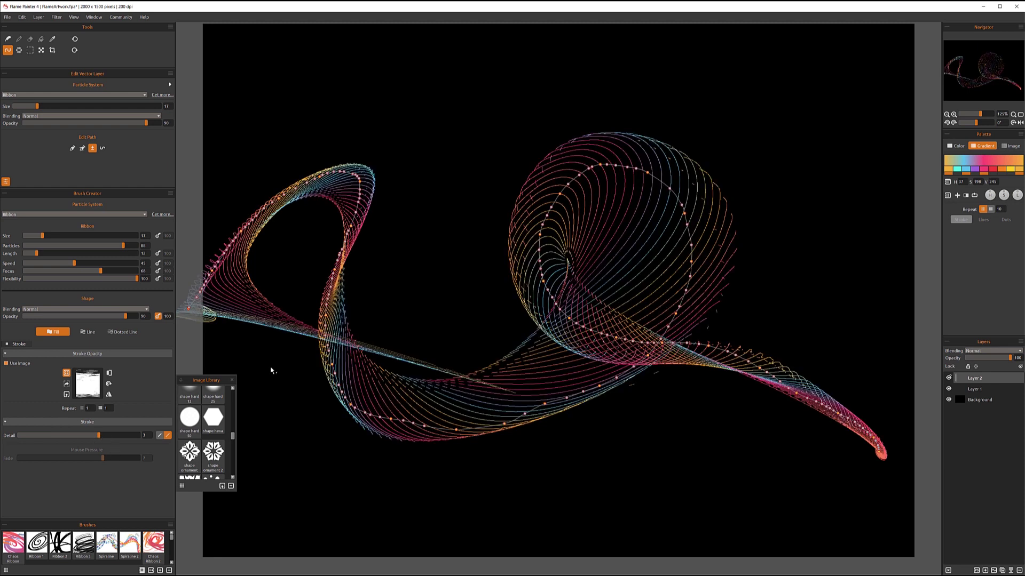
pyautogui.click(159, 436)
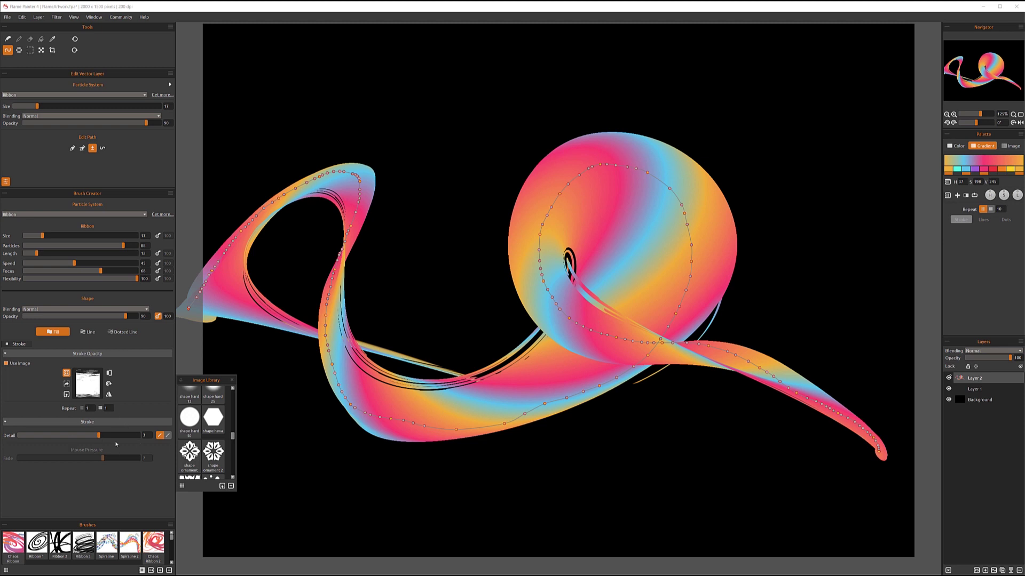
pyautogui.moveTo(99, 435); pyautogui.dragTo(36, 434)
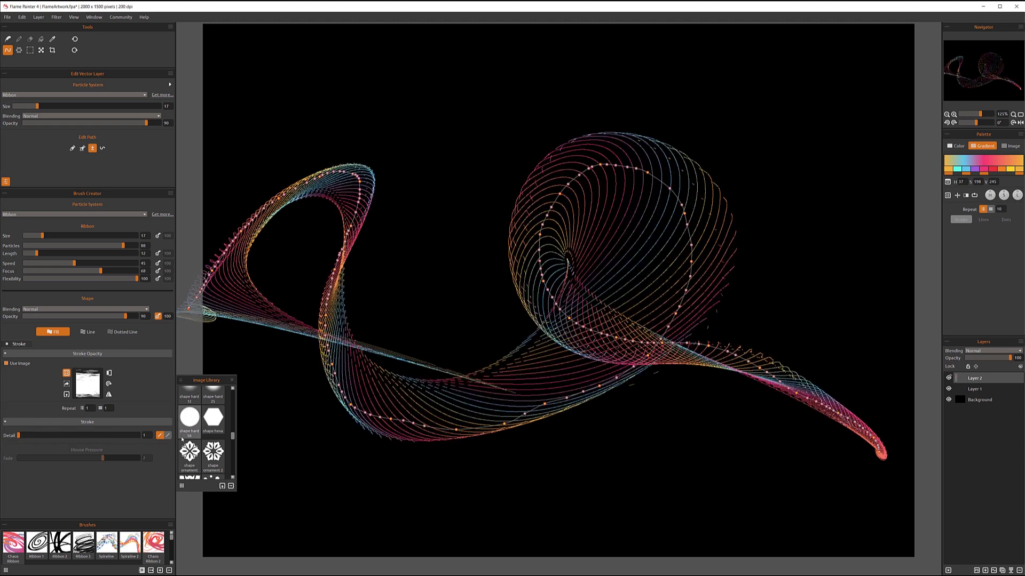
pyautogui.click(168, 436)
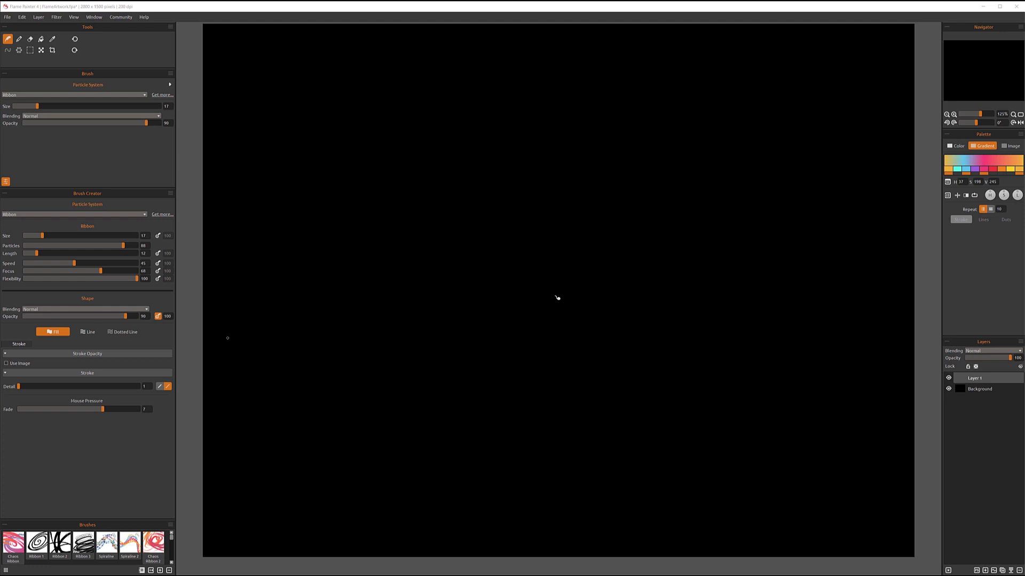
# Step: Paint a ribbon stroke, then a solid red ribbon using the Color palette
pyautogui.moveTo(559, 297); pyautogui.dragTo(229, 337)
pyautogui.moveTo(219, 275)
pyautogui.mouseDown()
pyautogui.moveTo(199, 293)
pyautogui.moveTo(102, 306)
pyautogui.moveTo(72, 324)
pyautogui.moveTo(72, 336)
pyautogui.moveTo(92, 320)
pyautogui.moveTo(100, 285)
pyautogui.moveTo(35, 319)
pyautogui.mouseUp()
pyautogui.click(952, 148)
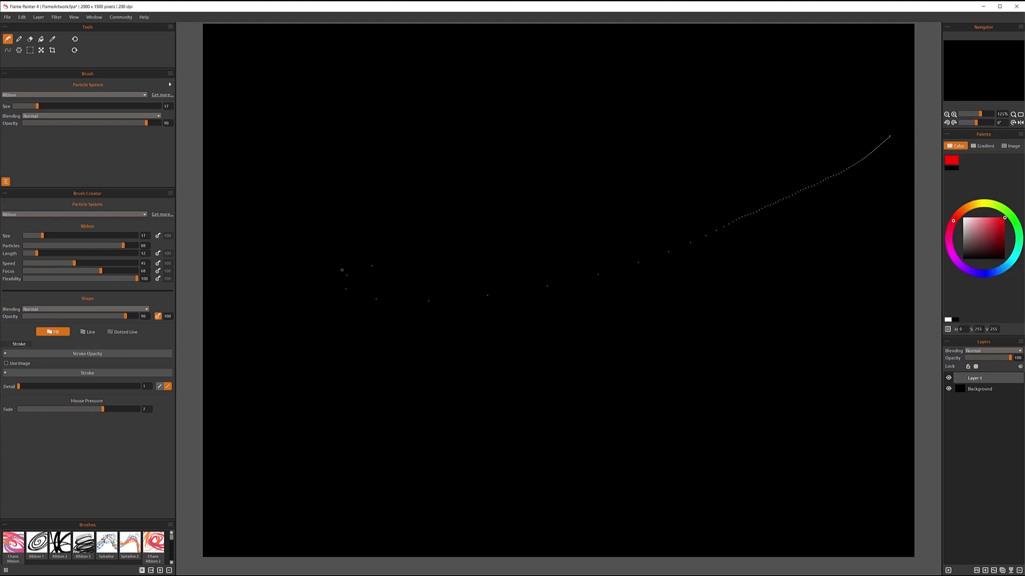
pyautogui.moveTo(476, 219)
pyautogui.mouseDown()
pyautogui.moveTo(433, 334)
pyautogui.moveTo(481, 278)
pyautogui.mouseUp()
# Step: Paint a colourful gradient ribbon looping over the red shape
pyautogui.click(980, 146)
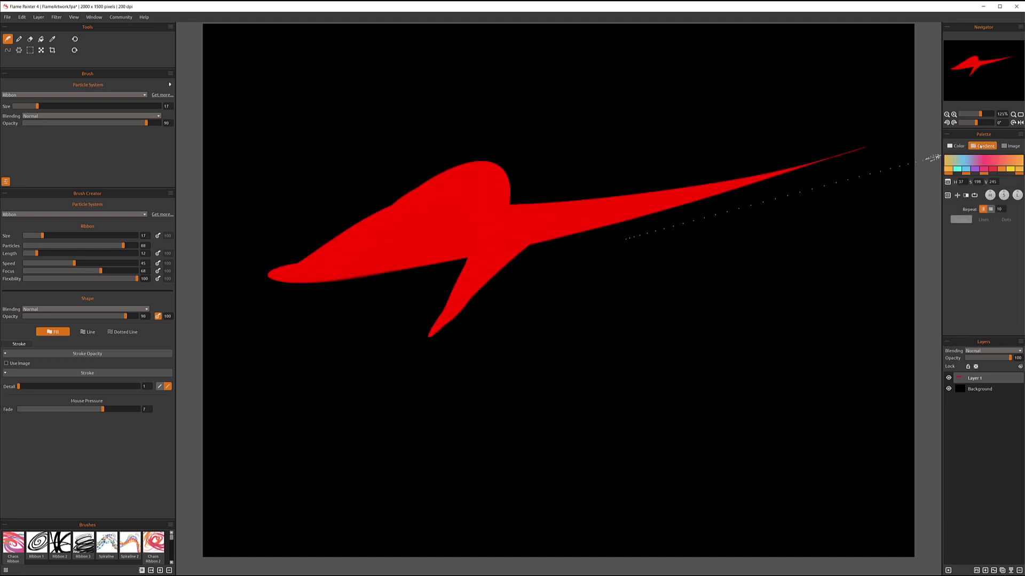
pyautogui.moveTo(793, 204)
pyautogui.mouseDown()
pyautogui.moveTo(598, 256)
pyautogui.moveTo(449, 170)
pyautogui.moveTo(609, 347)
pyautogui.moveTo(571, 381)
pyautogui.moveTo(513, 393)
pyautogui.moveTo(626, 351)
pyautogui.mouseUp()
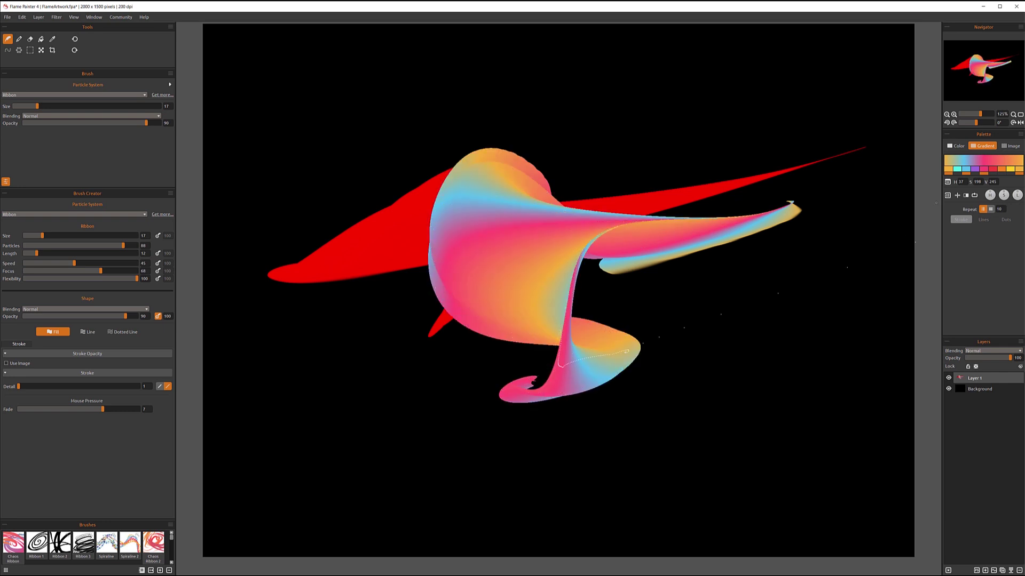
pyautogui.click(1010, 145)
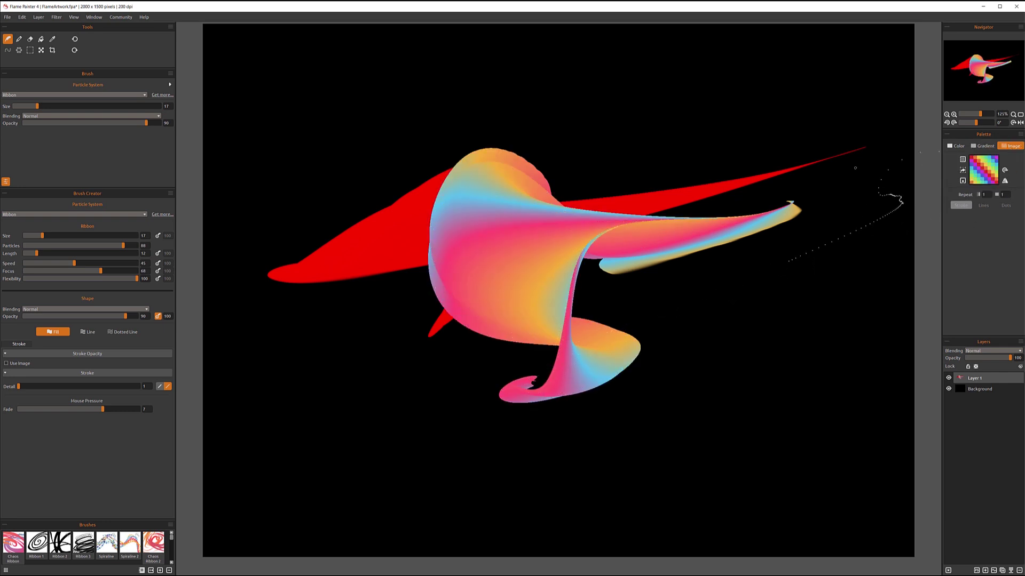
# Step: Paint a rainbow image ribbon, then teal pattern 7 ribbons looping across the top
pyautogui.moveTo(879, 157)
pyautogui.mouseDown()
pyautogui.moveTo(657, 165)
pyautogui.moveTo(763, 342)
pyautogui.moveTo(630, 379)
pyautogui.moveTo(513, 224)
pyautogui.moveTo(557, 266)
pyautogui.moveTo(380, 291)
pyautogui.moveTo(309, 331)
pyautogui.moveTo(614, 277)
pyautogui.moveTo(854, 200)
pyautogui.mouseUp()
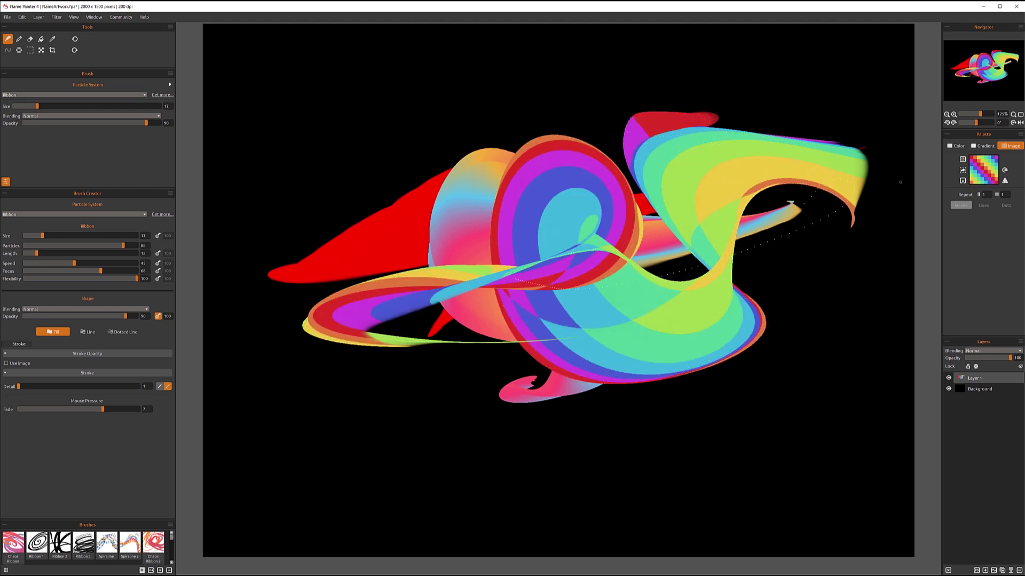
pyautogui.click(963, 159)
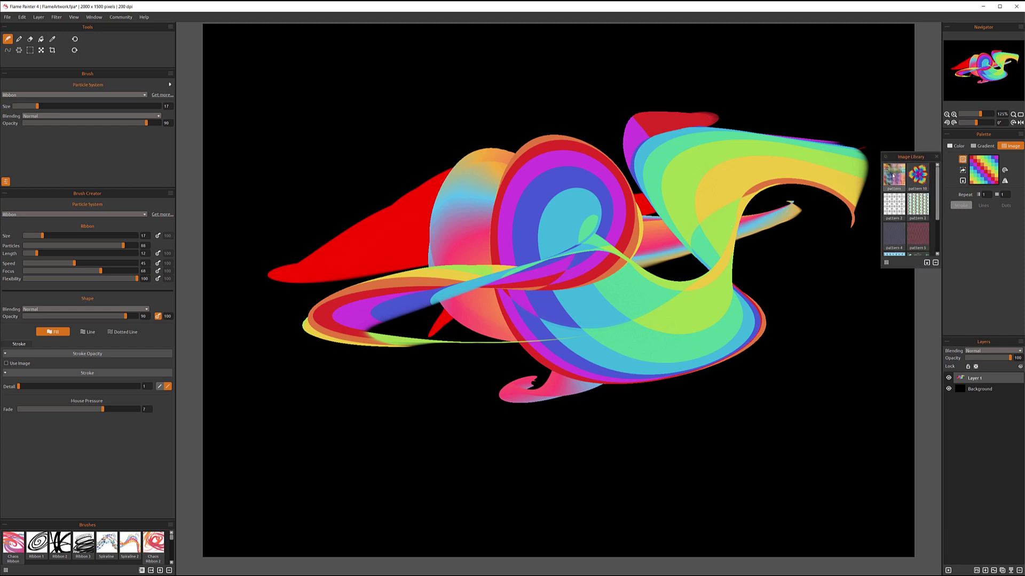
pyautogui.scroll(-2, 893, 185)
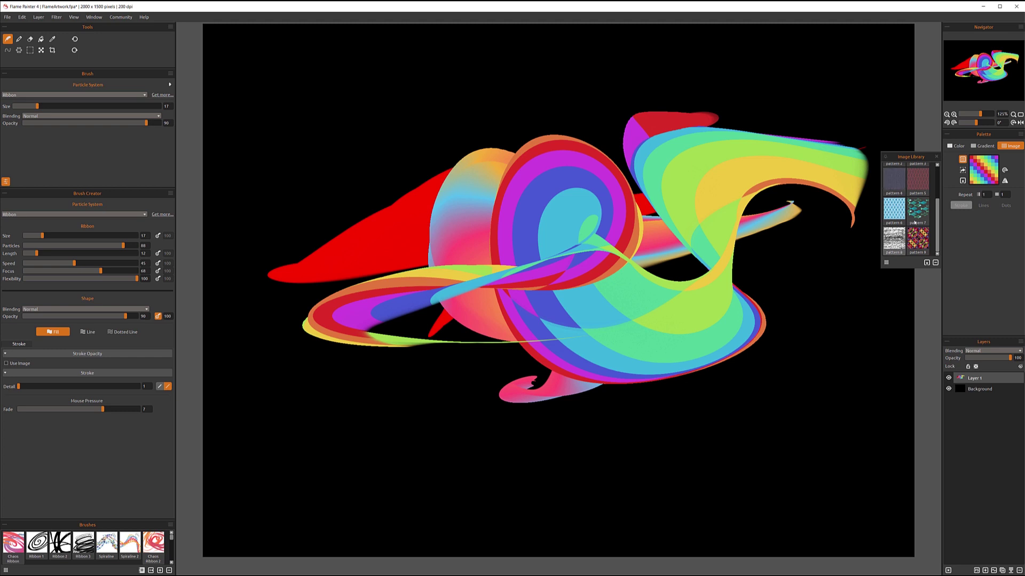
pyautogui.click(915, 209)
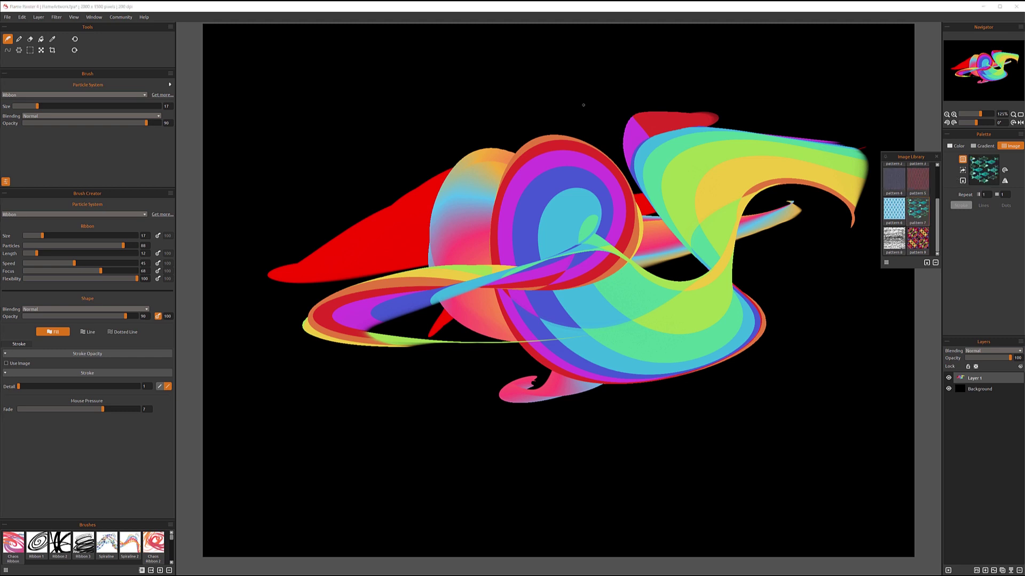
pyautogui.moveTo(640, 133)
pyautogui.mouseDown()
pyautogui.moveTo(417, 97)
pyautogui.moveTo(479, 284)
pyautogui.moveTo(449, 288)
pyautogui.moveTo(353, 245)
pyautogui.moveTo(416, 202)
pyautogui.moveTo(697, 353)
pyautogui.moveTo(790, 363)
pyautogui.moveTo(838, 277)
pyautogui.moveTo(667, 229)
pyautogui.moveTo(574, 392)
pyautogui.mouseUp()
pyautogui.moveTo(457, 418)
pyautogui.mouseDown()
pyautogui.moveTo(390, 406)
pyautogui.moveTo(395, 393)
pyautogui.moveTo(421, 387)
pyautogui.mouseUp()
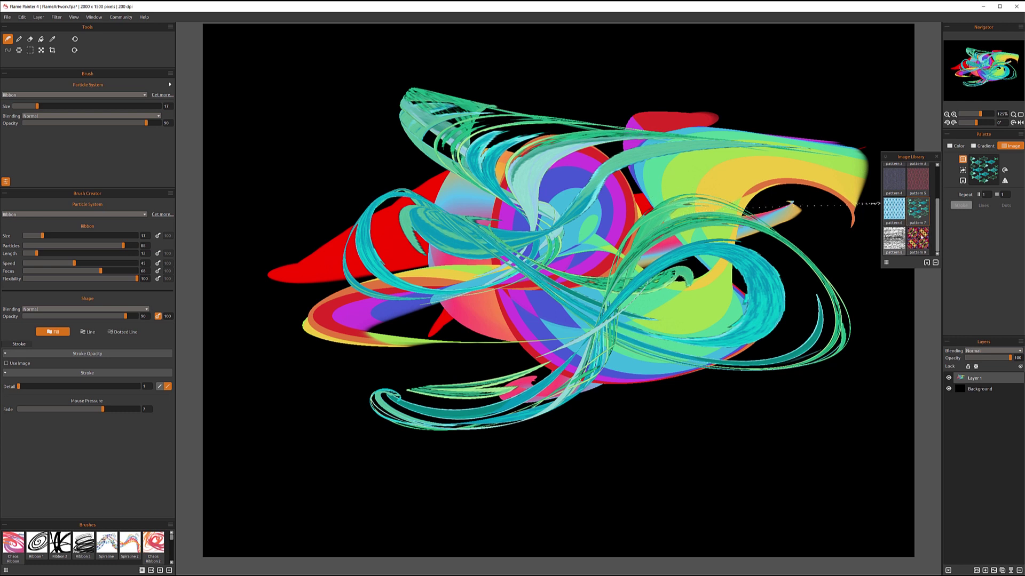
# Step: Paint a large dark multicoloured ribbon with pattern 9 and start auto-paint
pyautogui.click(918, 239)
pyautogui.moveTo(835, 219)
pyautogui.mouseDown()
pyautogui.moveTo(693, 251)
pyautogui.moveTo(613, 288)
pyautogui.moveTo(480, 304)
pyautogui.moveTo(399, 160)
pyautogui.moveTo(656, 203)
pyautogui.moveTo(561, 251)
pyautogui.moveTo(598, 256)
pyautogui.moveTo(837, 385)
pyautogui.moveTo(864, 347)
pyautogui.moveTo(854, 291)
pyautogui.mouseUp()
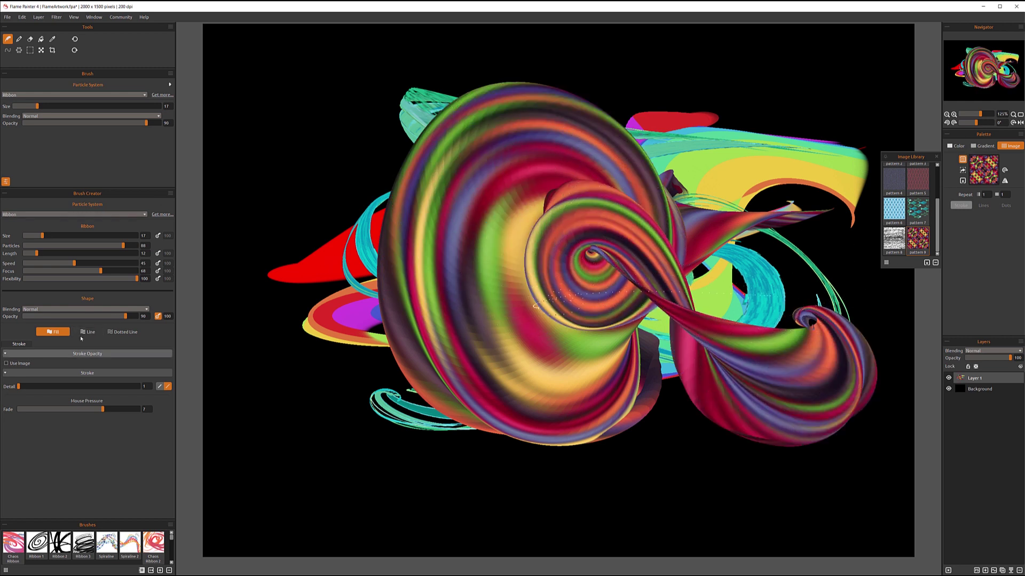
pyautogui.press('a')
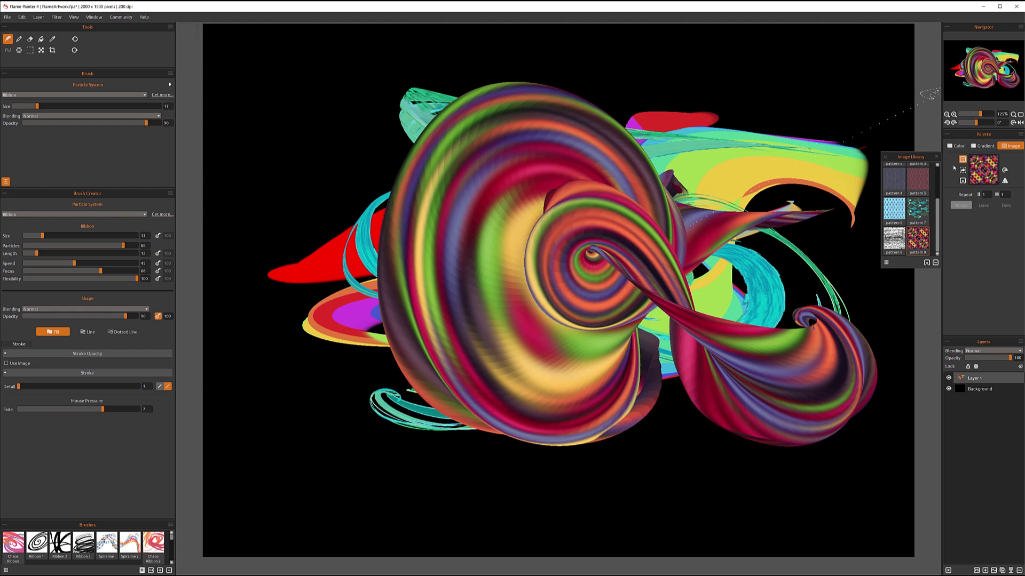